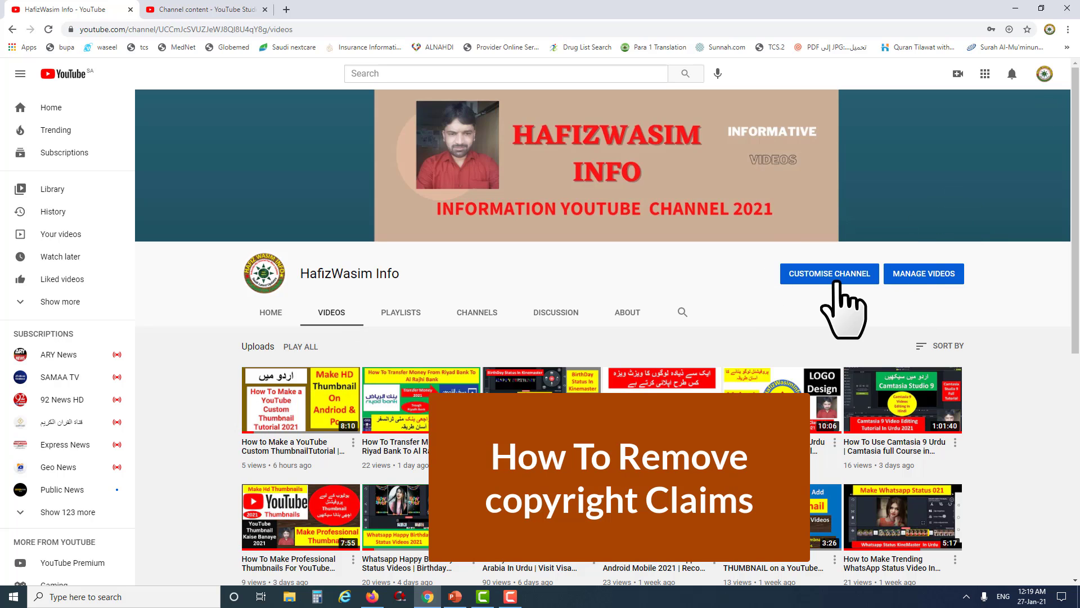
Open the channel's uploaded content in YouTube Studio and filter the videos by copyright claims
left_click(1045, 74)
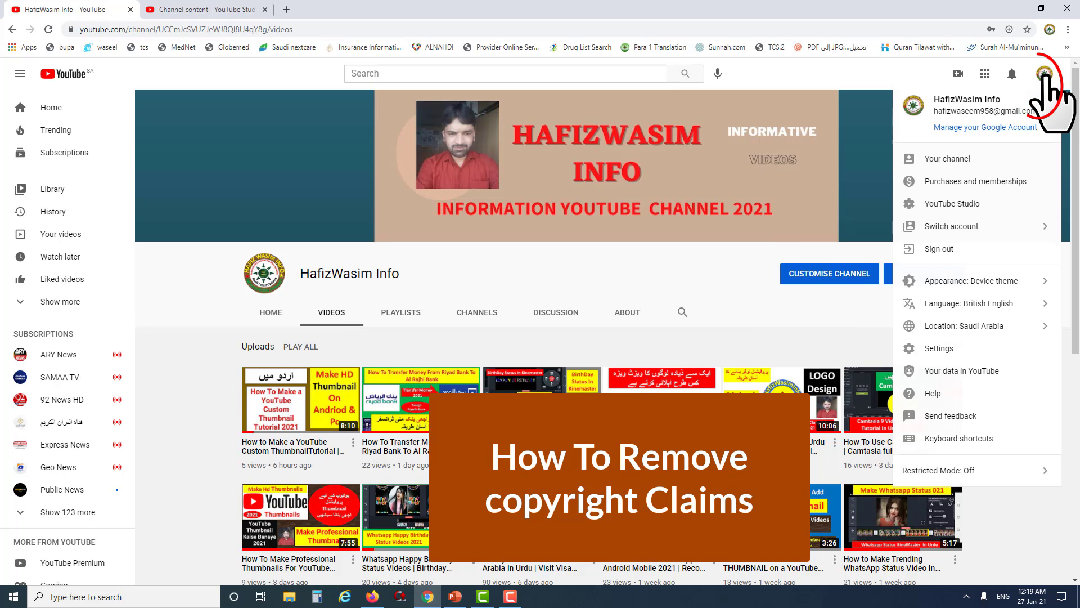
left_click(989, 164)
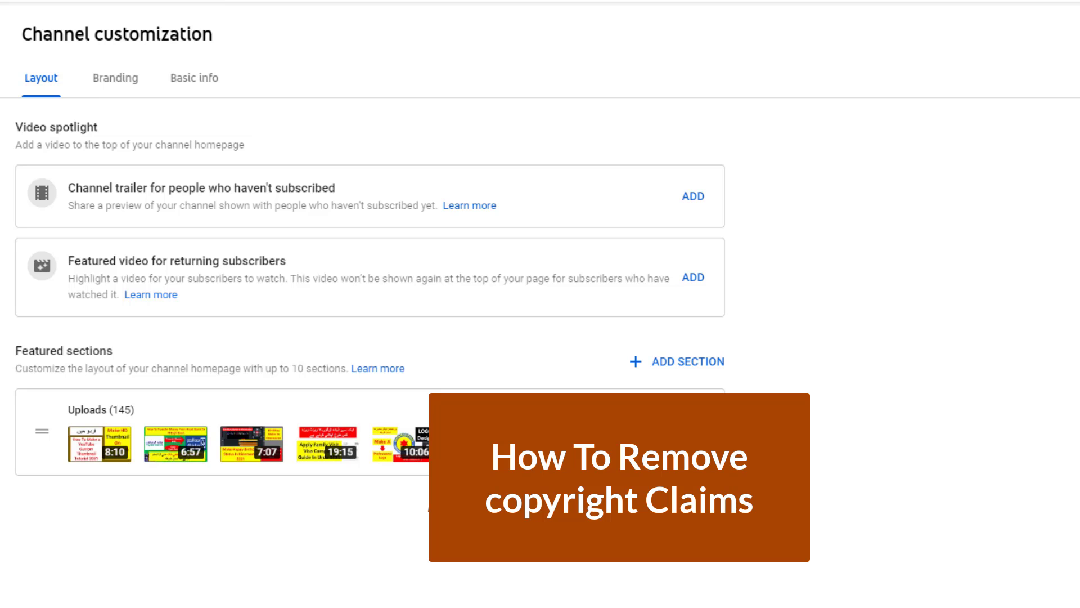
left_click(1, 253)
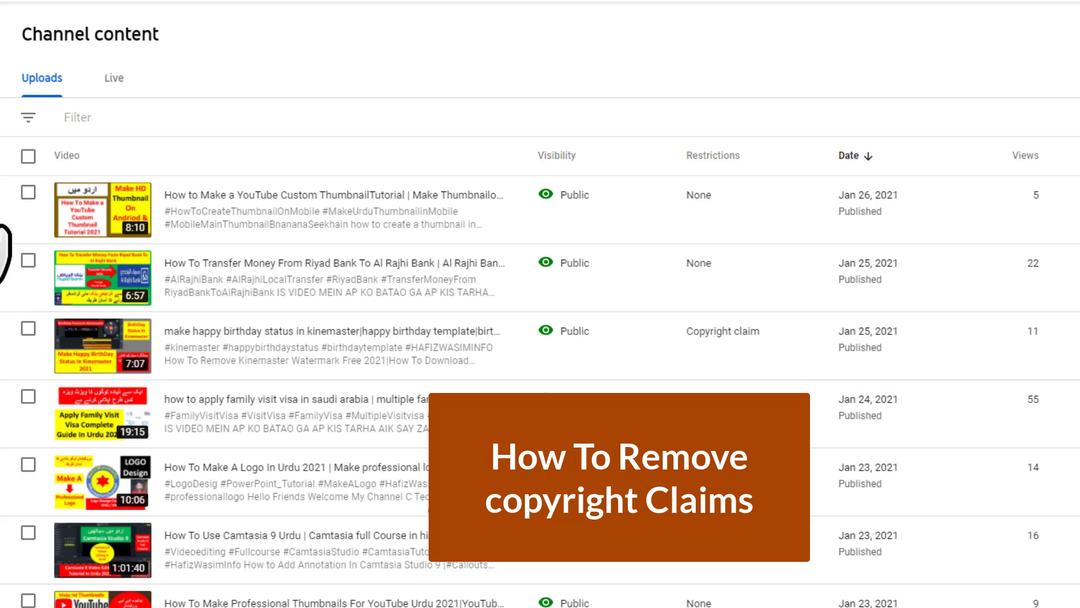
left_click(31, 118)
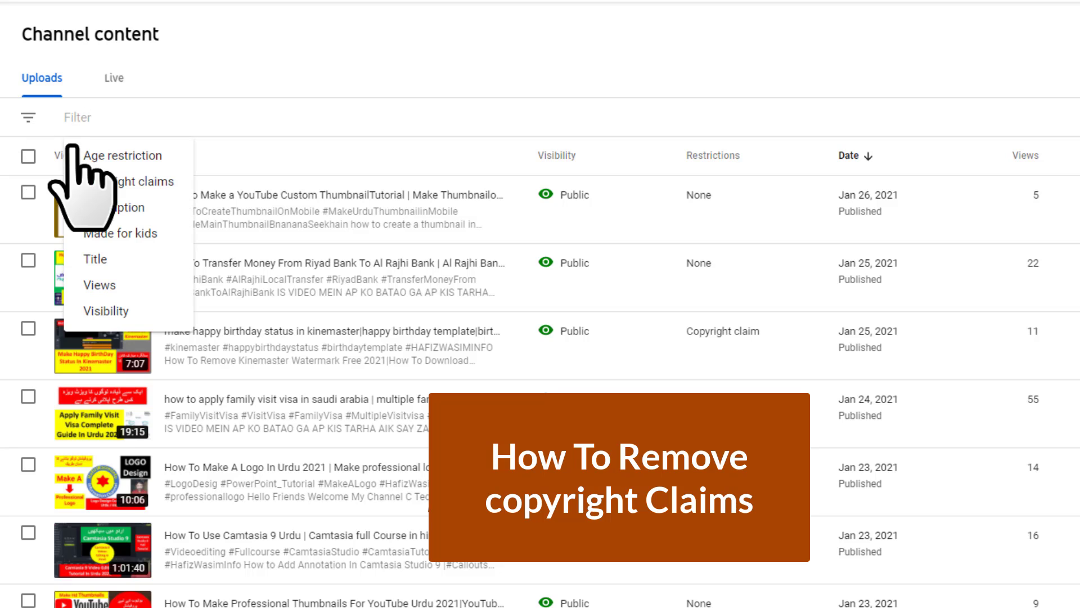
left_click(135, 186)
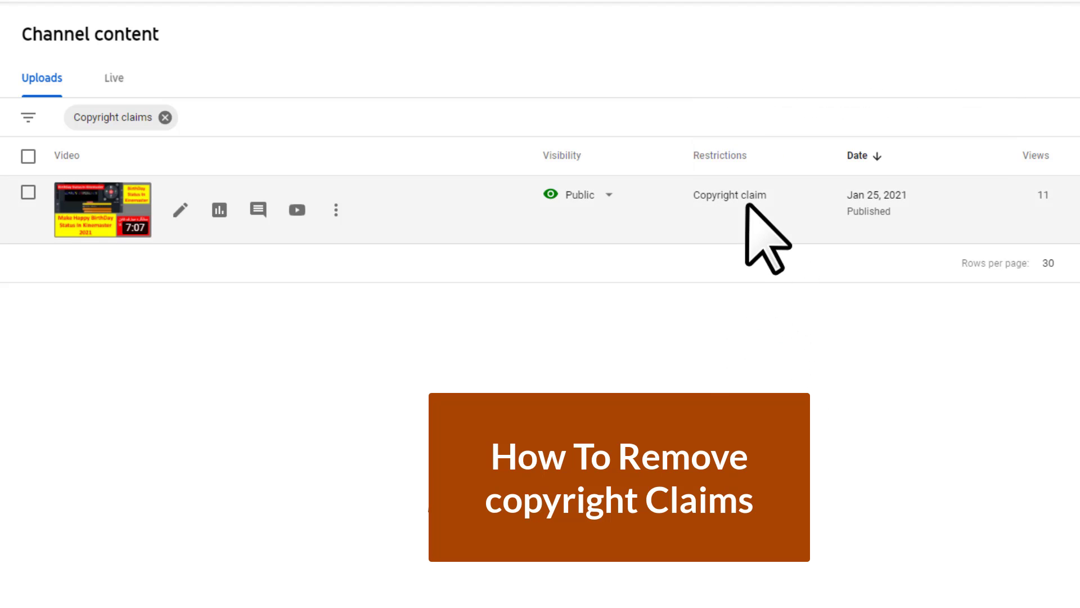
Open the copyright claim details of the happy birthday Kinemaster video and choose to replace the claimed song
mouse_move(736, 195)
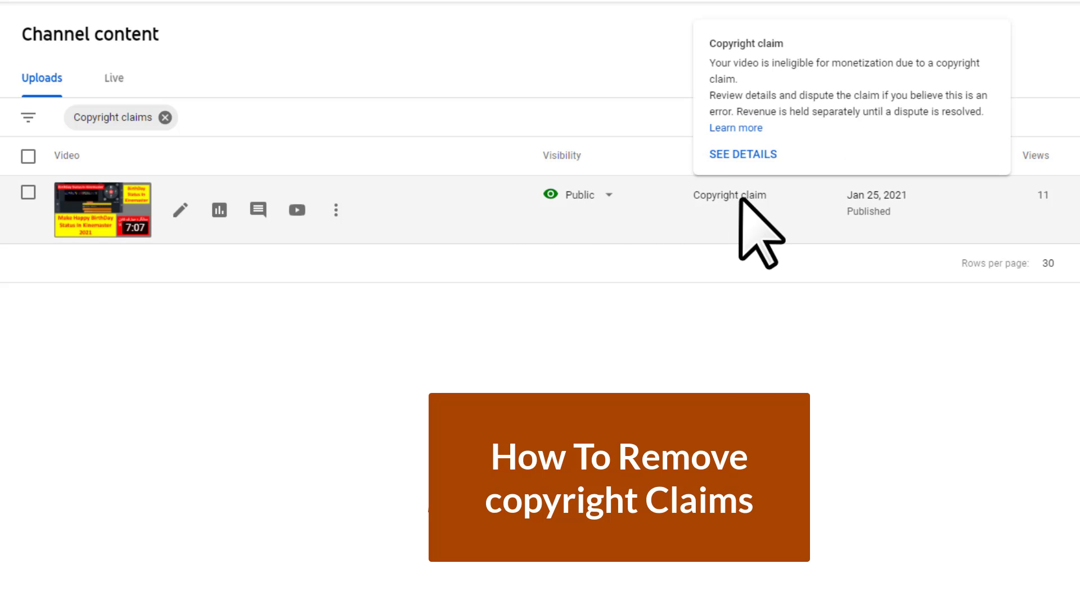
left_click(754, 155)
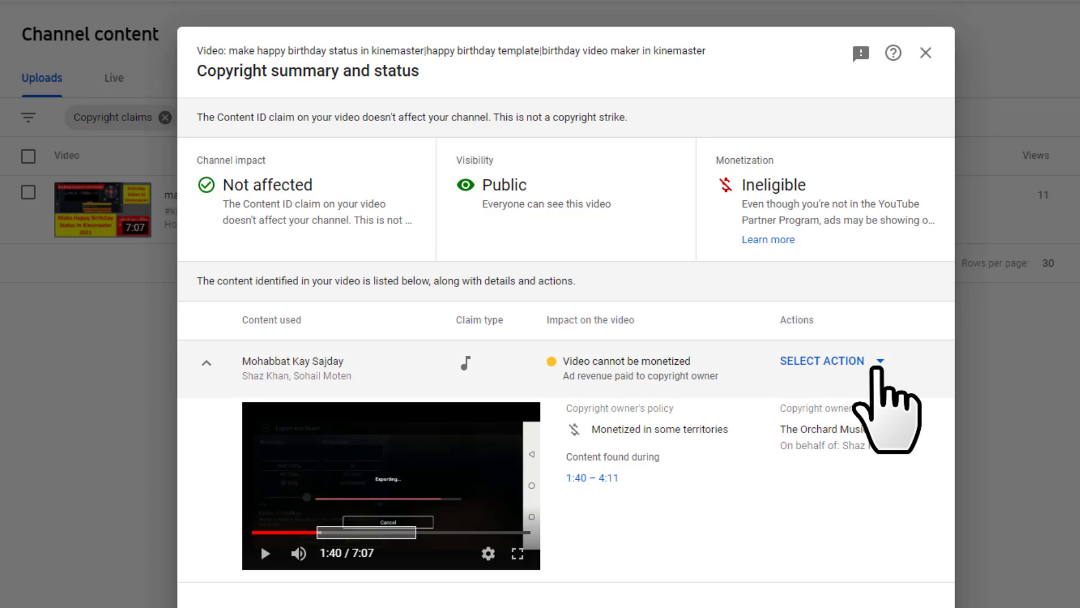
left_click(876, 363)
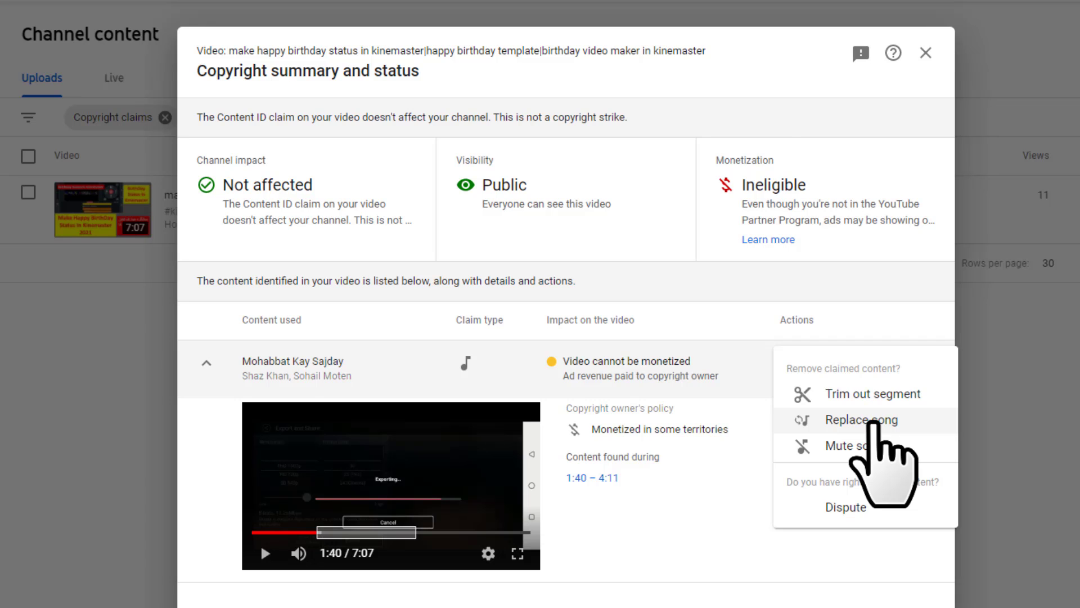
left_click(872, 423)
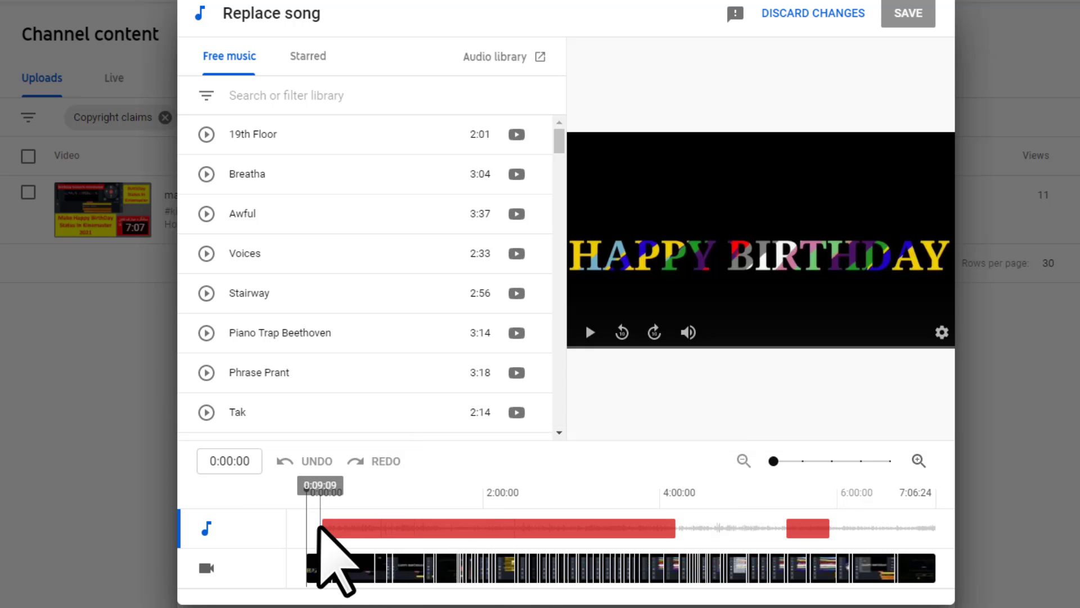
Browse the free music for a replacement song and preview the track Pan's Labyrinth
mouse_move(322, 529)
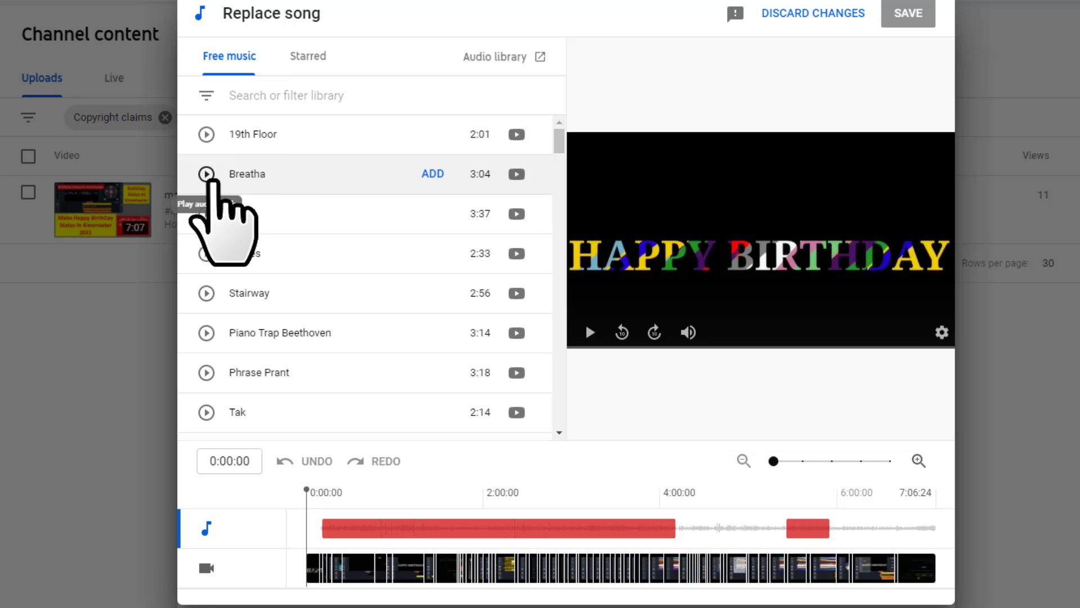
scroll(229, 302, "down", 10)
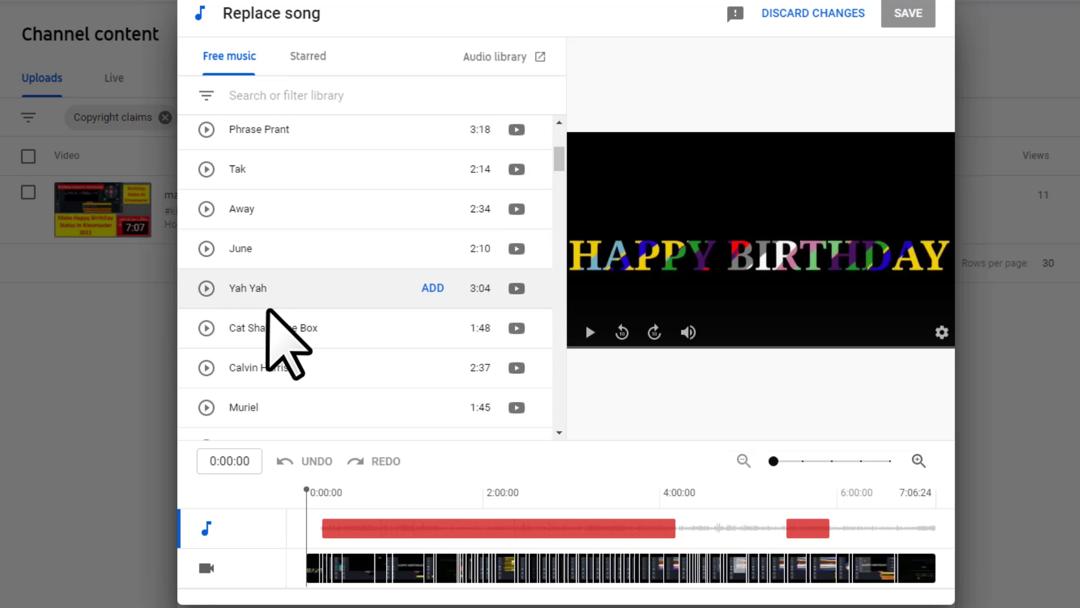
scroll(277, 323, "down", 7)
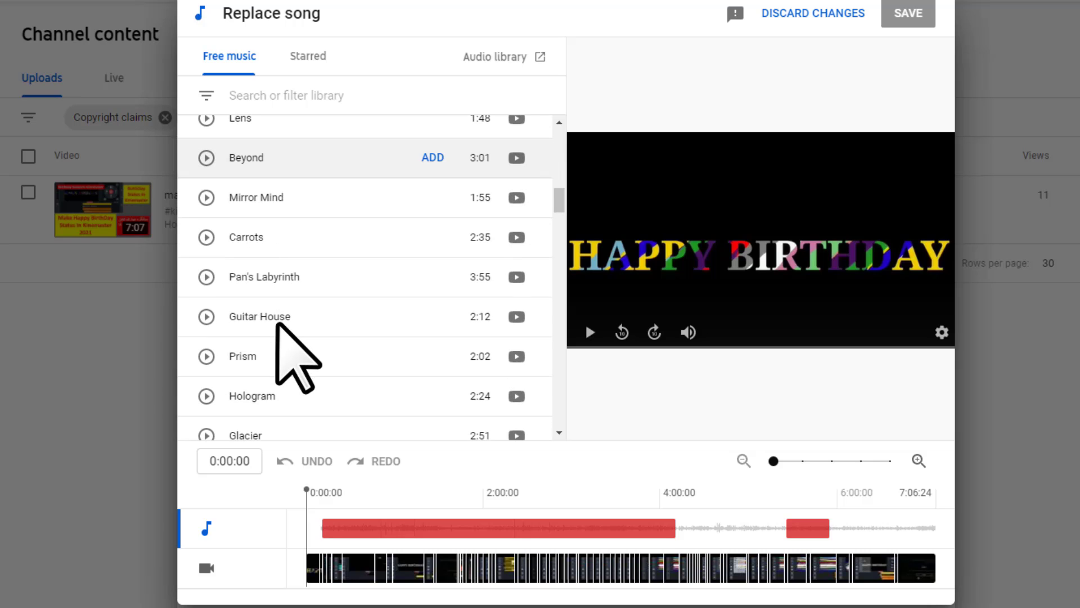
scroll(277, 323, "down", 3)
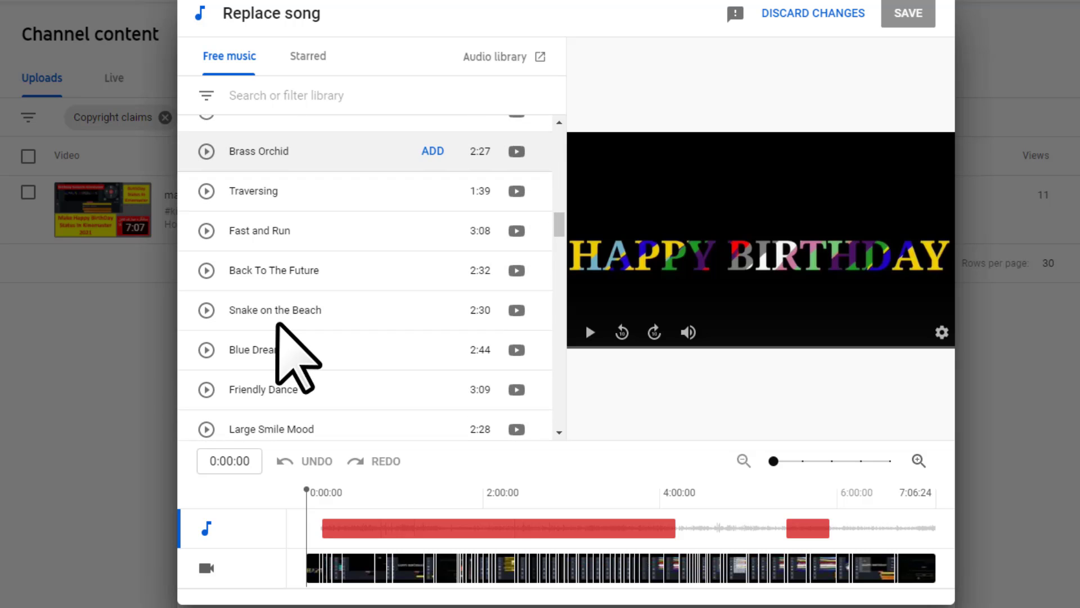
scroll(231, 366, "up", 5)
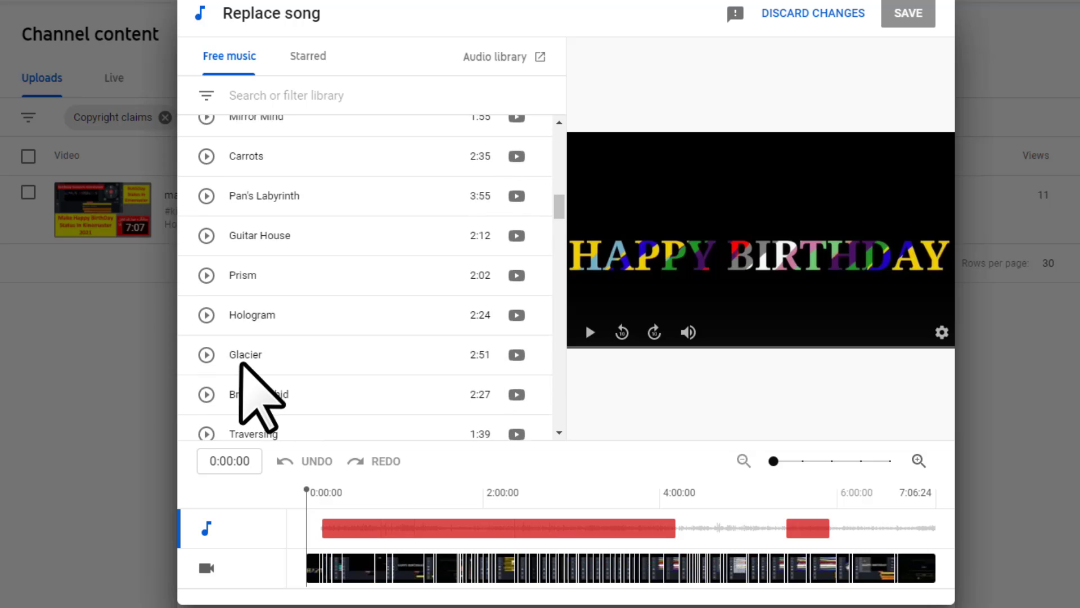
left_click(203, 195)
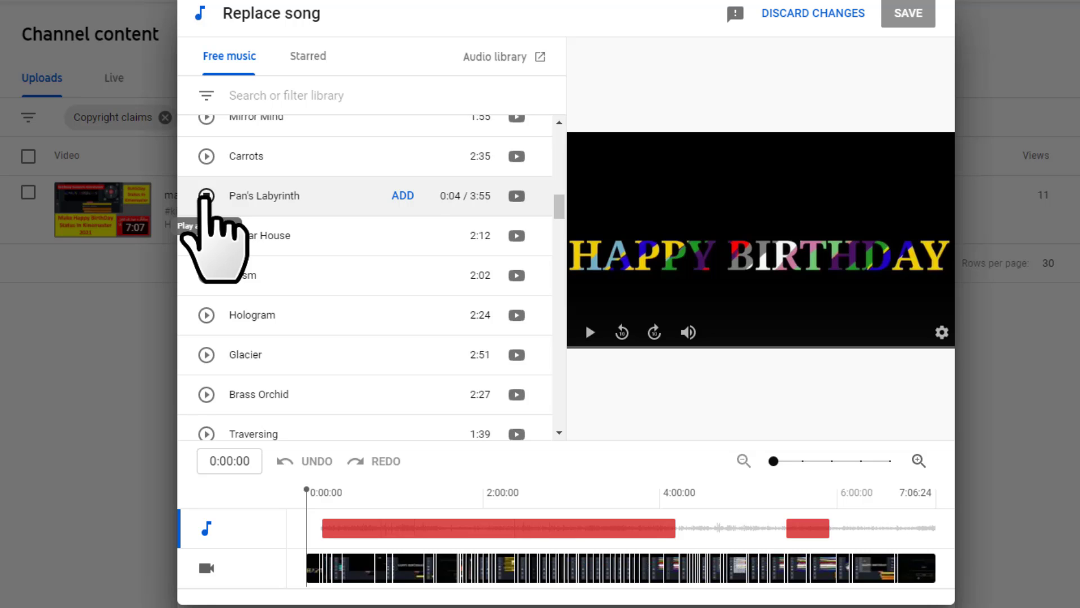
left_click(206, 195)
Add the free track Friendly Dance as replacement audio and dismiss the position and length tip
scroll(225, 287, "down", 5)
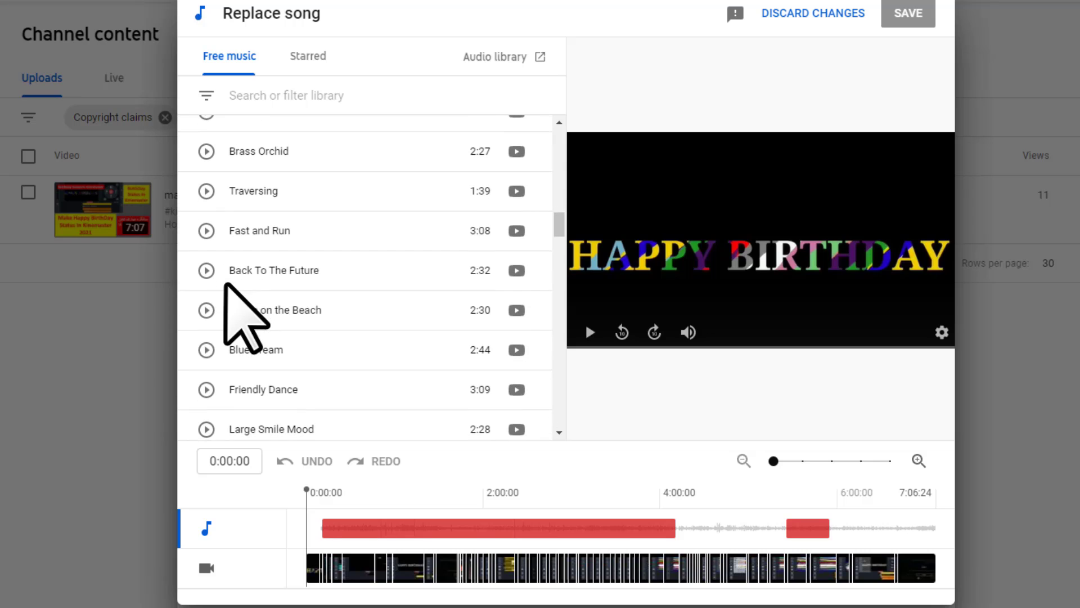
left_click(206, 388)
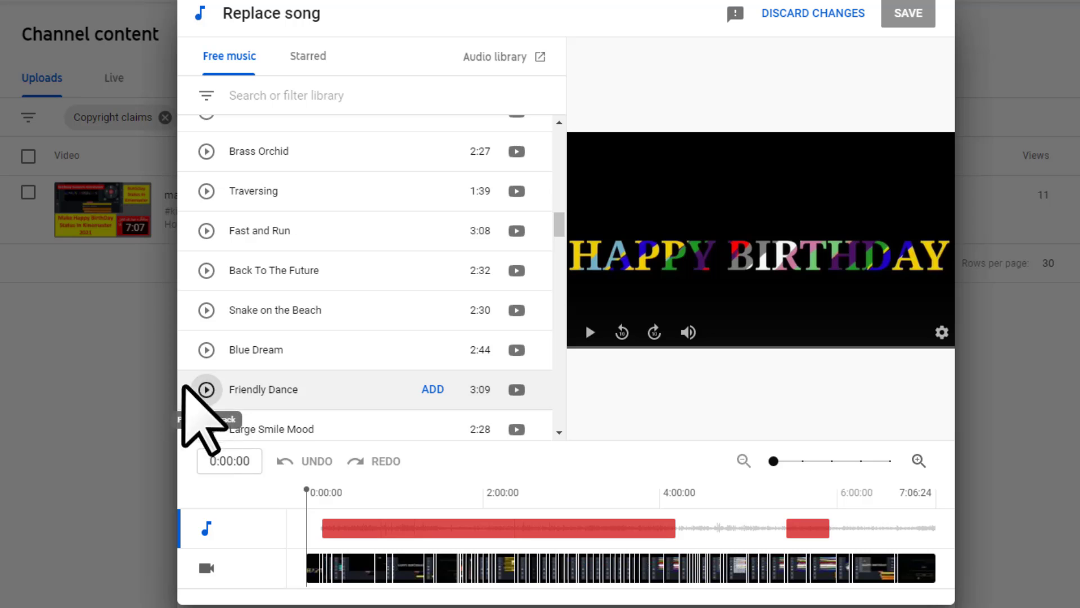
left_click(433, 389)
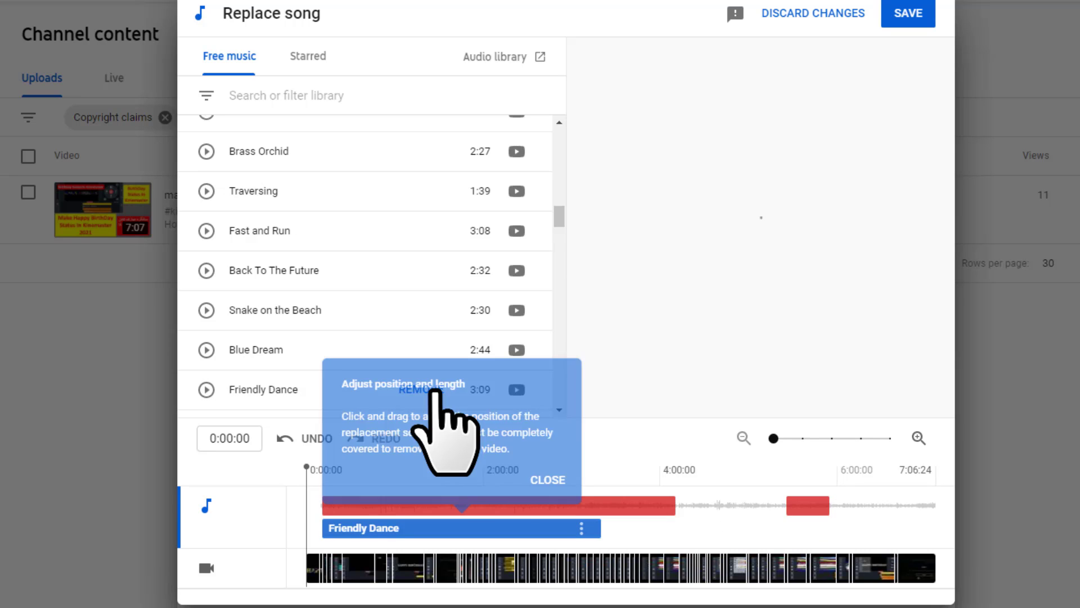
left_click(554, 480)
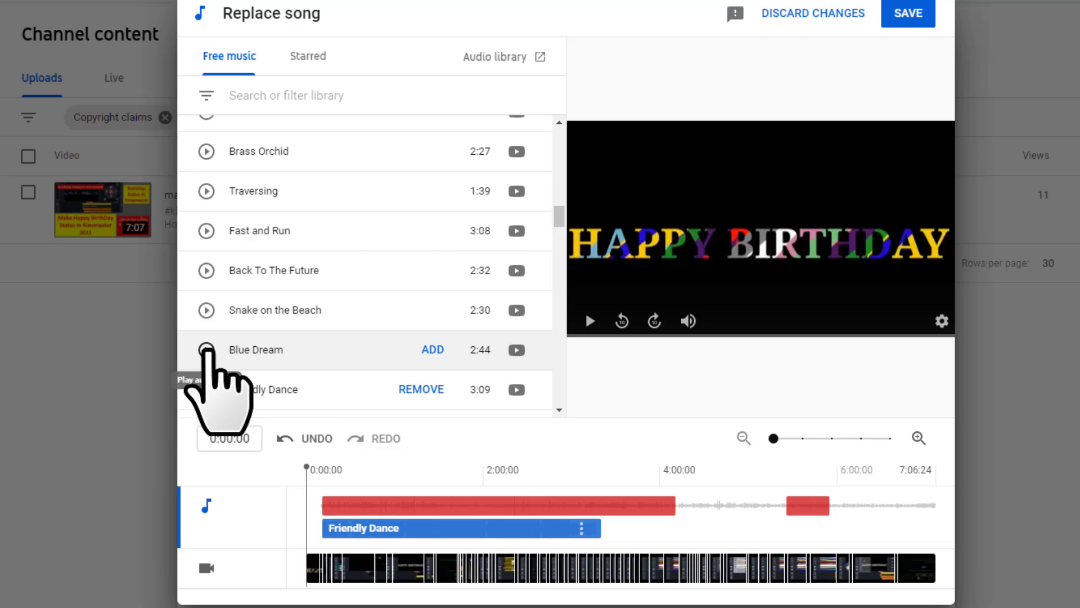
Preview and add the track Blue Dream, placing it to overlap Friendly Dance's end and cover the rest of the first claimed section
left_click(206, 349)
left_click(206, 349)
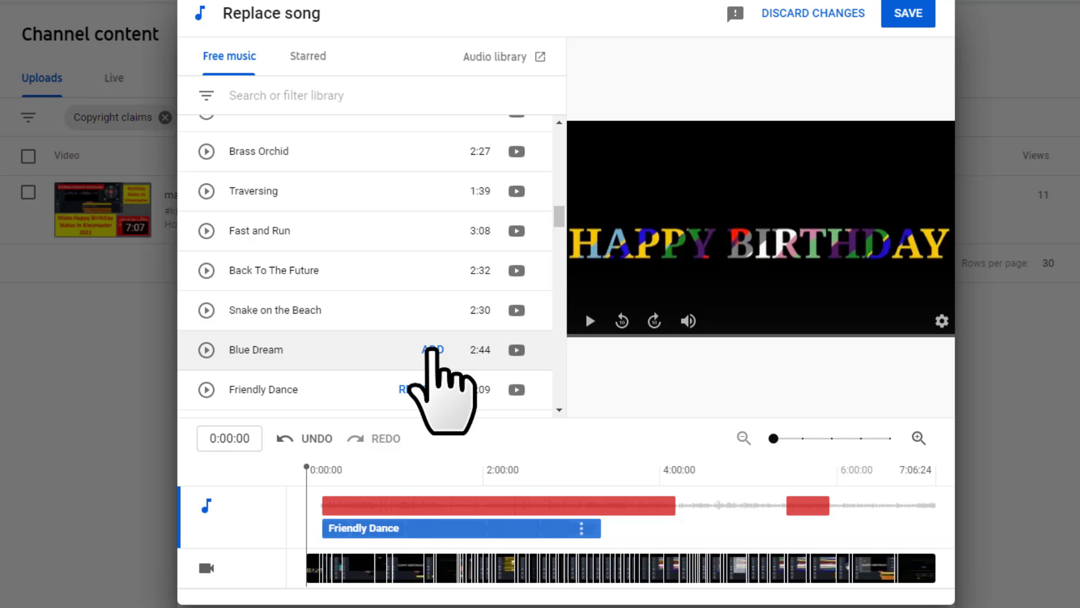
left_click(432, 350)
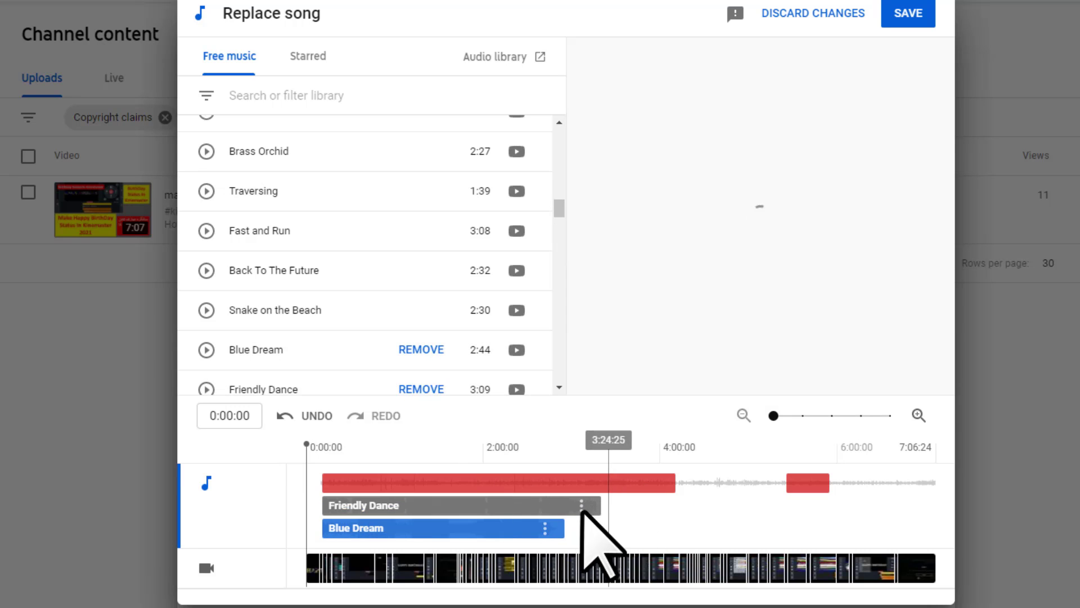
left_click_drag(557, 529, 658, 586)
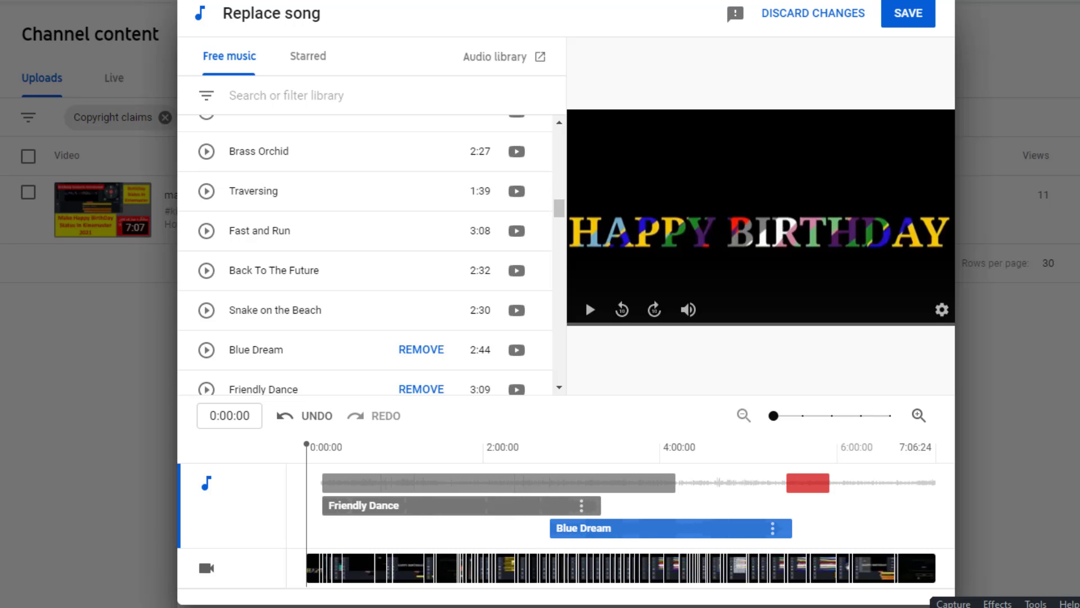
mouse_move(563, 492)
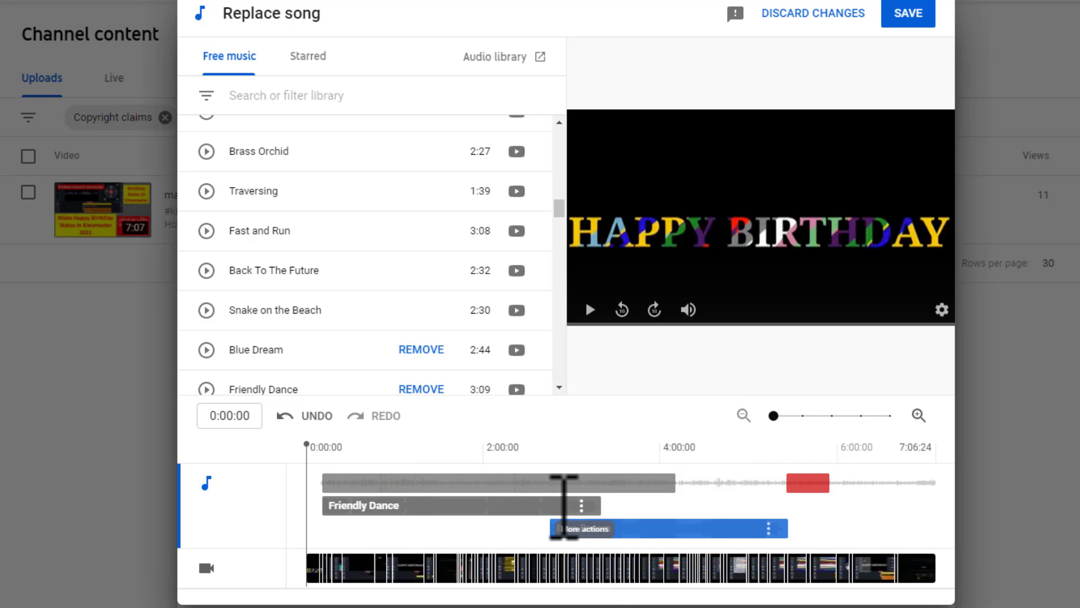
mouse_move(467, 486)
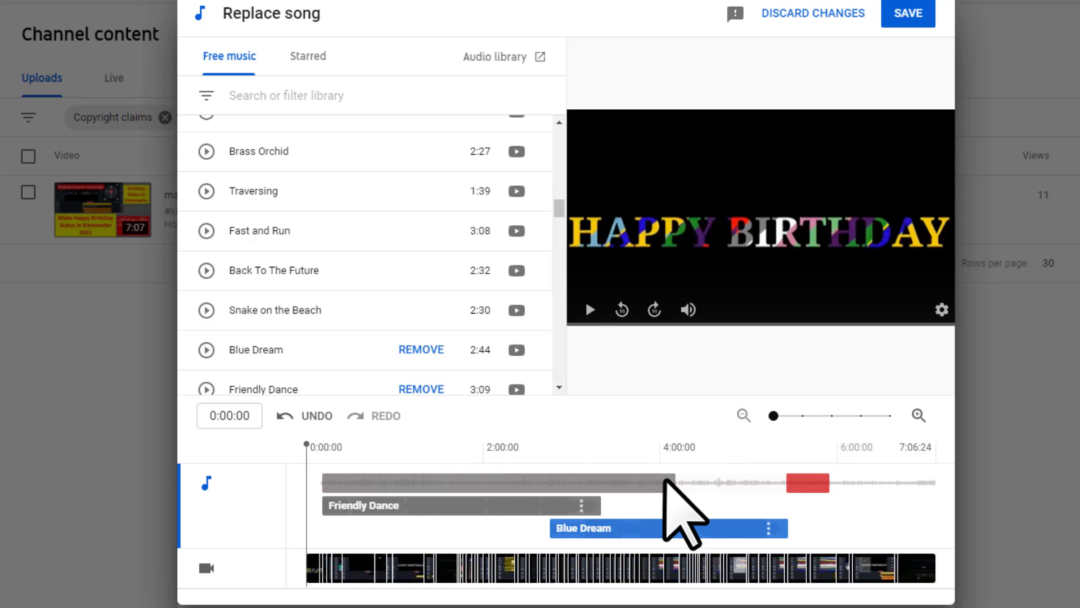
mouse_move(667, 481)
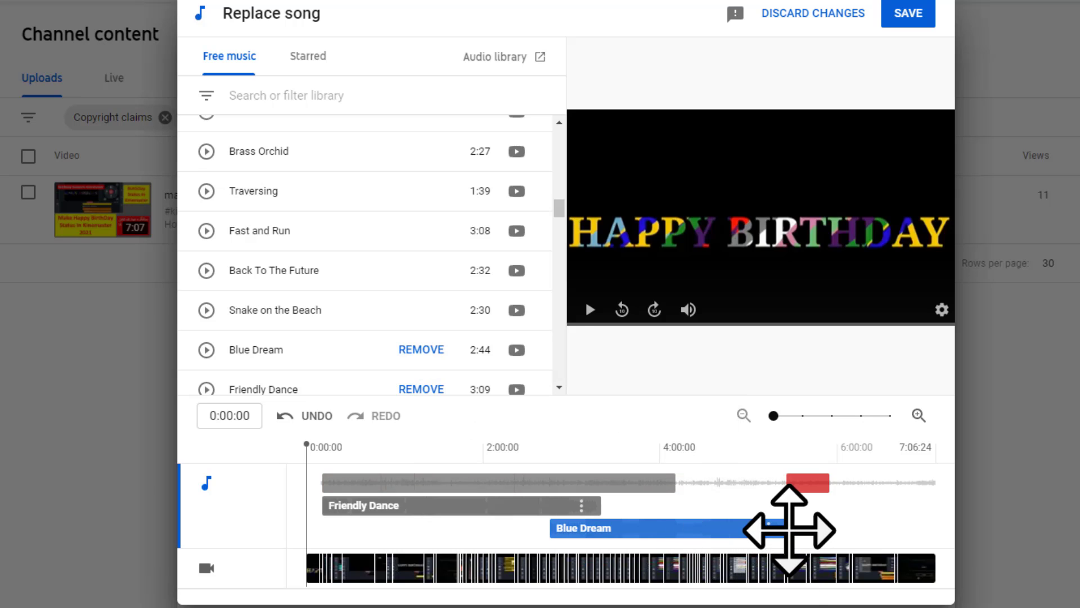
Trim the end of Blue Dream back to the end of the first claimed section
left_click_drag(789, 530, 675, 528)
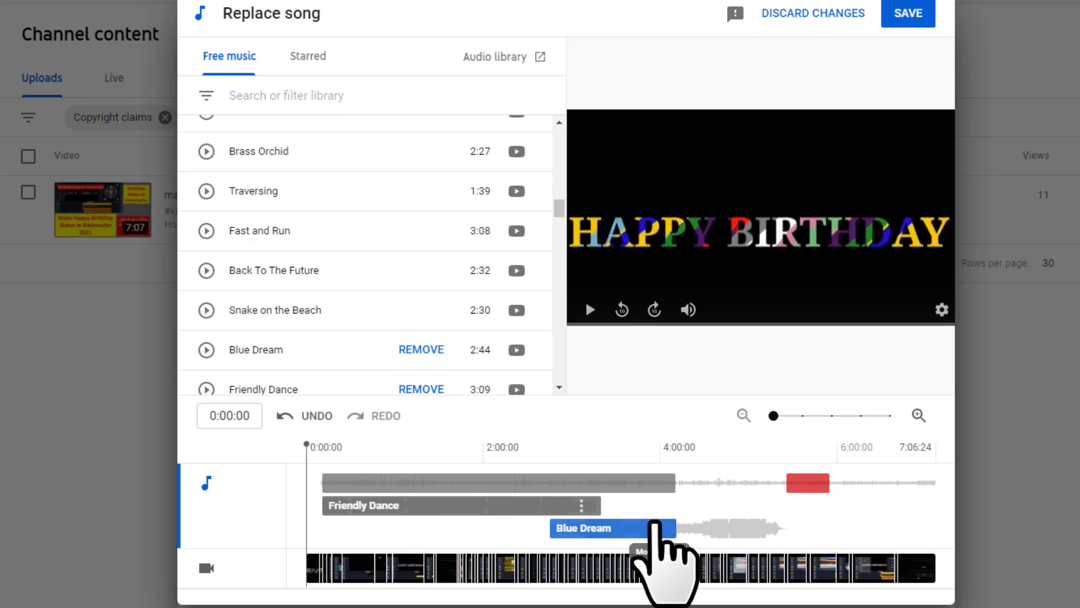
mouse_move(815, 487)
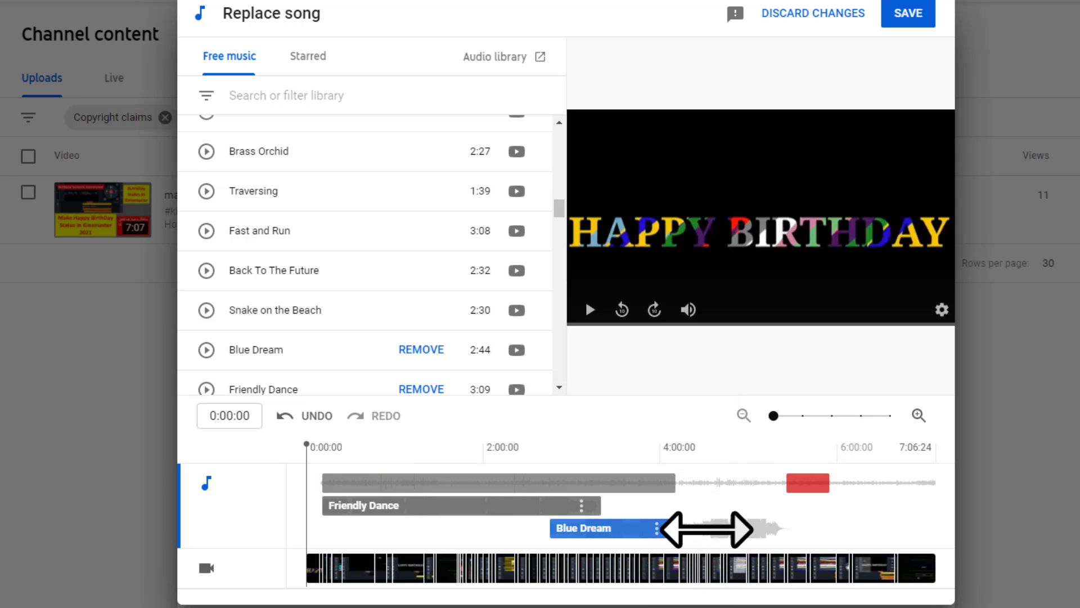
left_click_drag(706, 529, 681, 528)
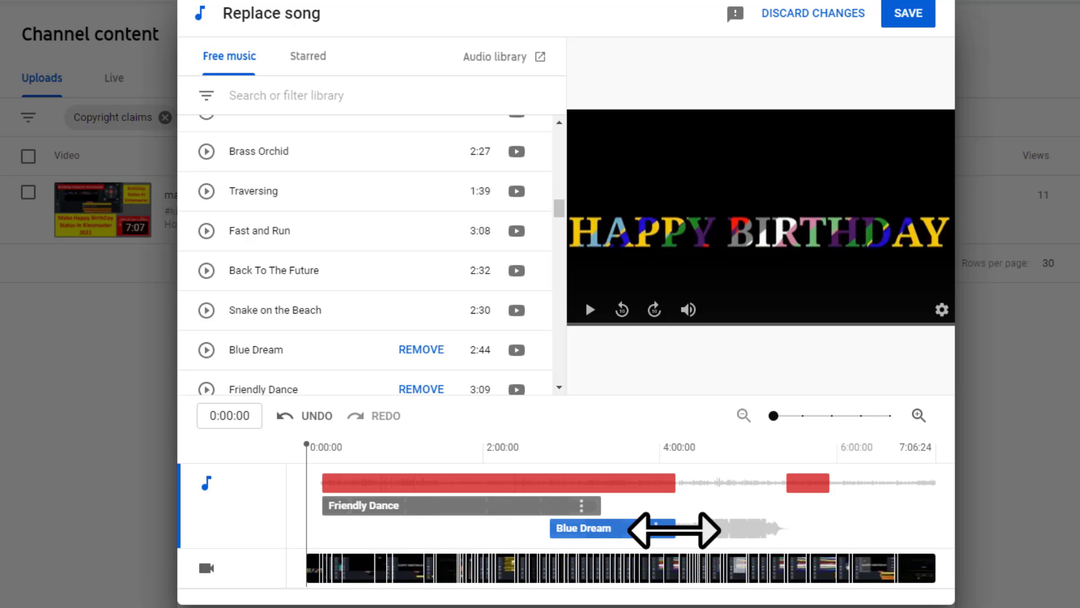
mouse_move(814, 484)
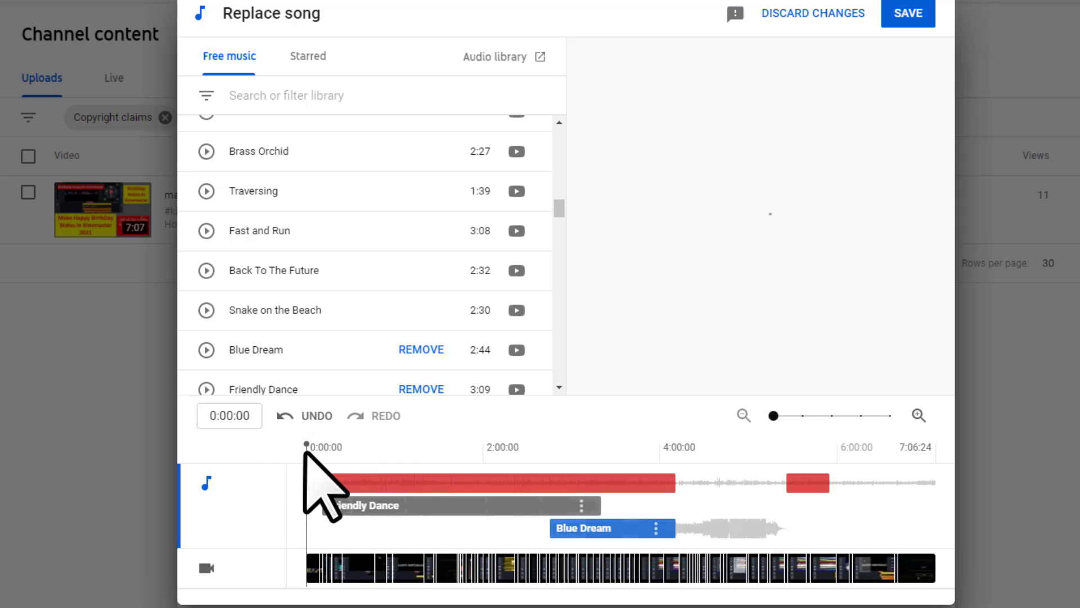
Set the playhead to 5:25:04, add the track Back To The Future and move it over the second claimed section
left_click_drag(307, 446, 786, 494)
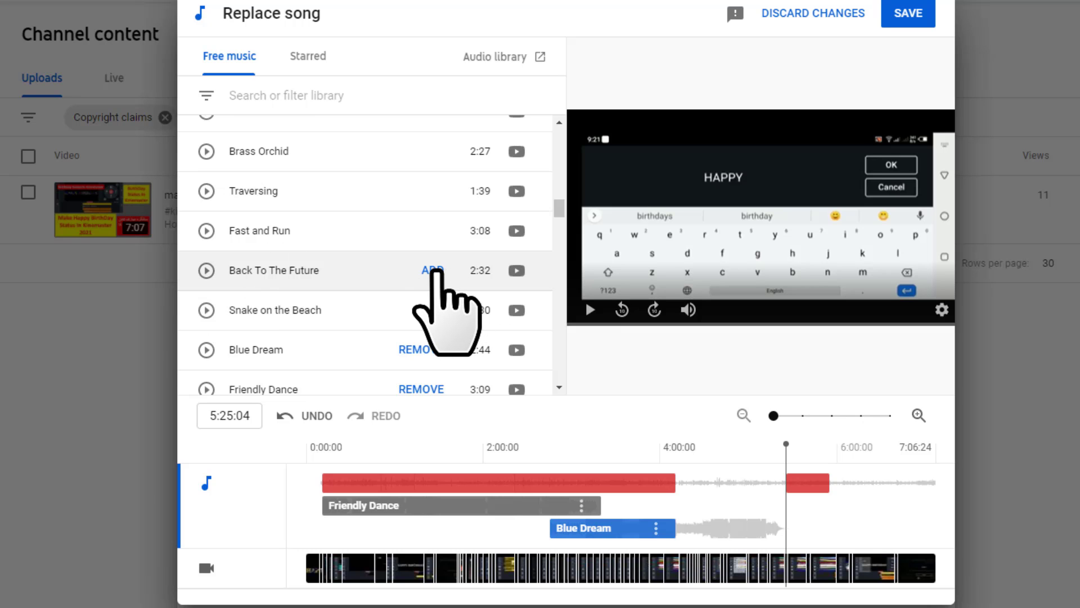
left_click(435, 270)
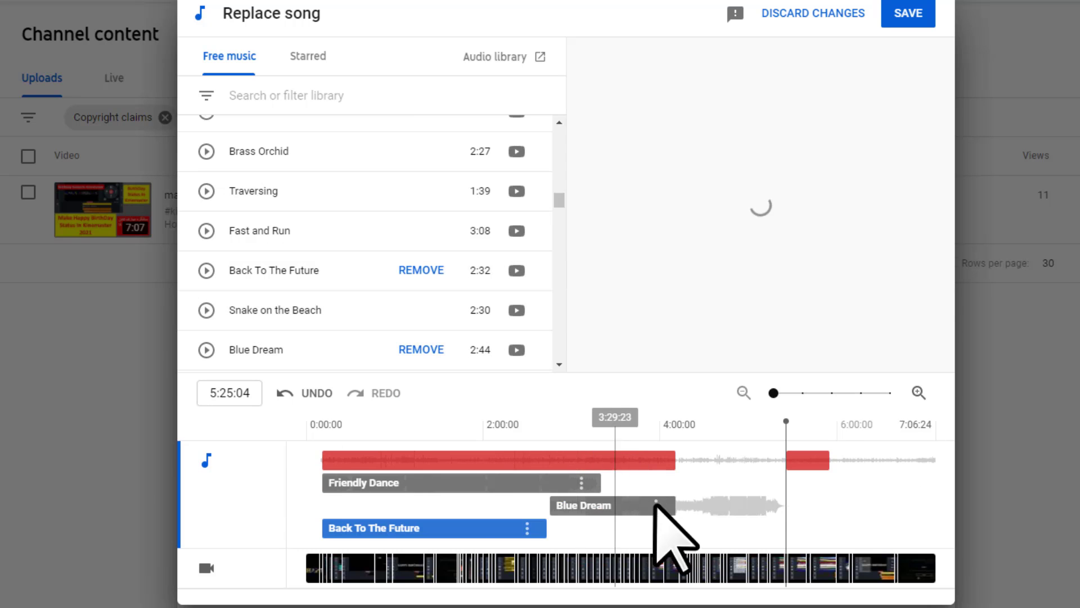
left_click_drag(662, 528, 722, 535)
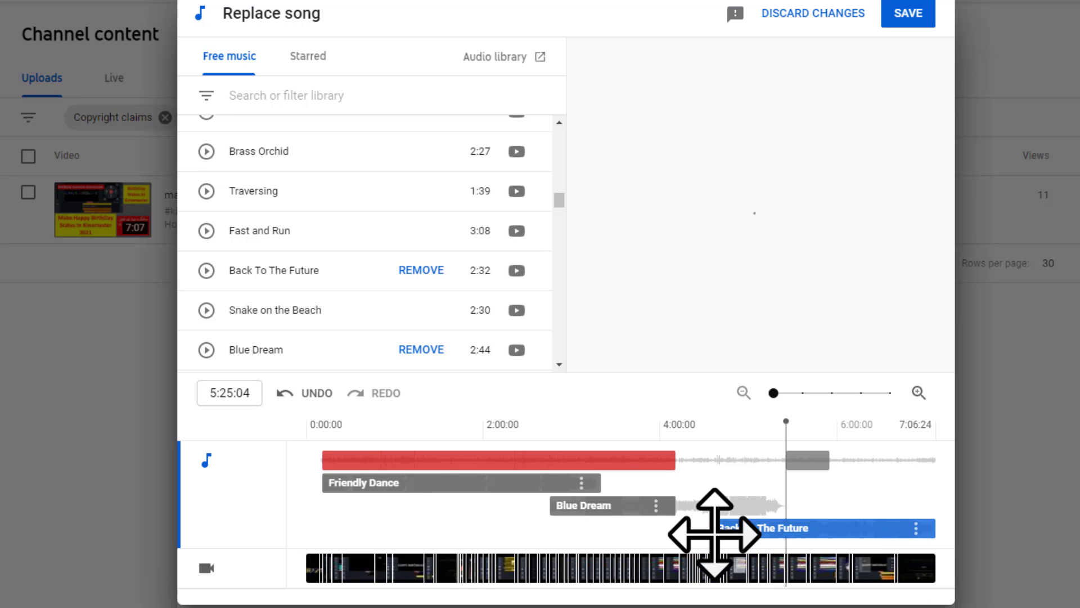
Trim both ends of Back To The Future so that it spans just the second claimed section
left_click_drag(718, 529, 783, 529)
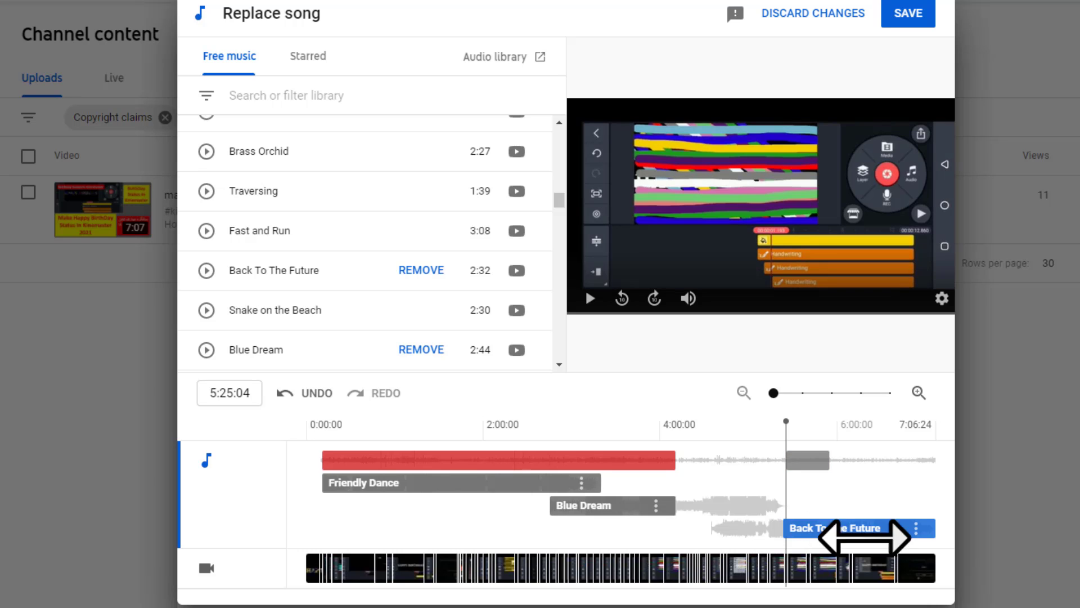
left_click_drag(935, 529, 828, 526)
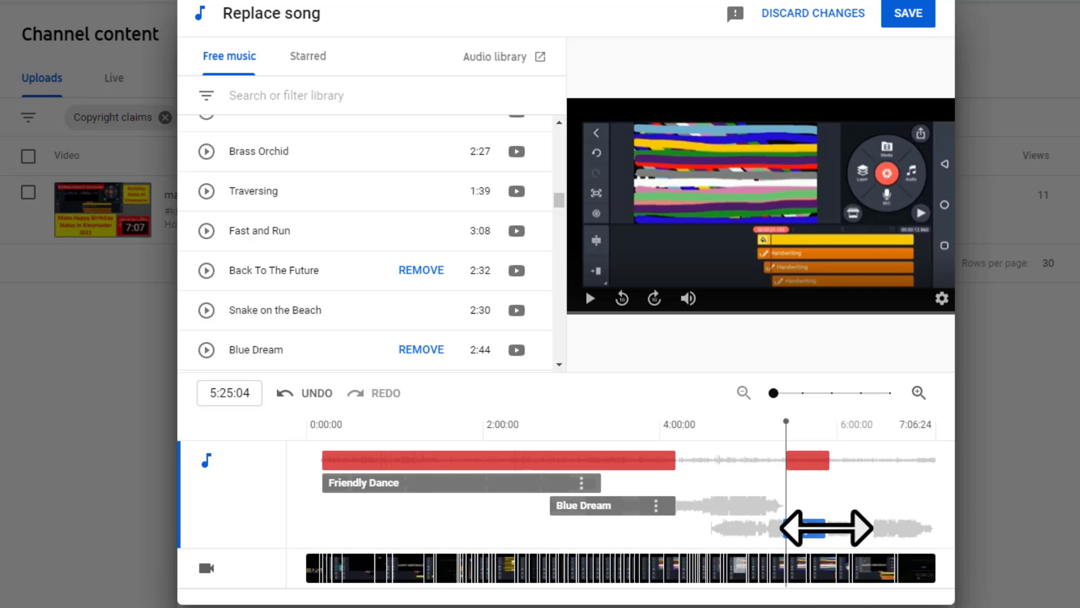
left_click_drag(831, 530, 835, 531)
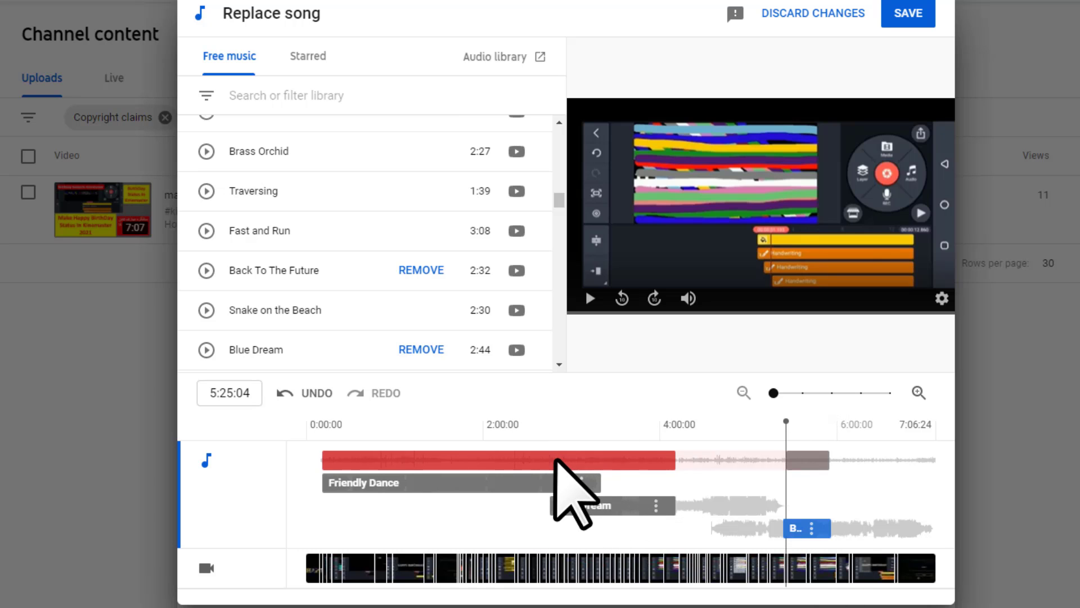
mouse_move(556, 461)
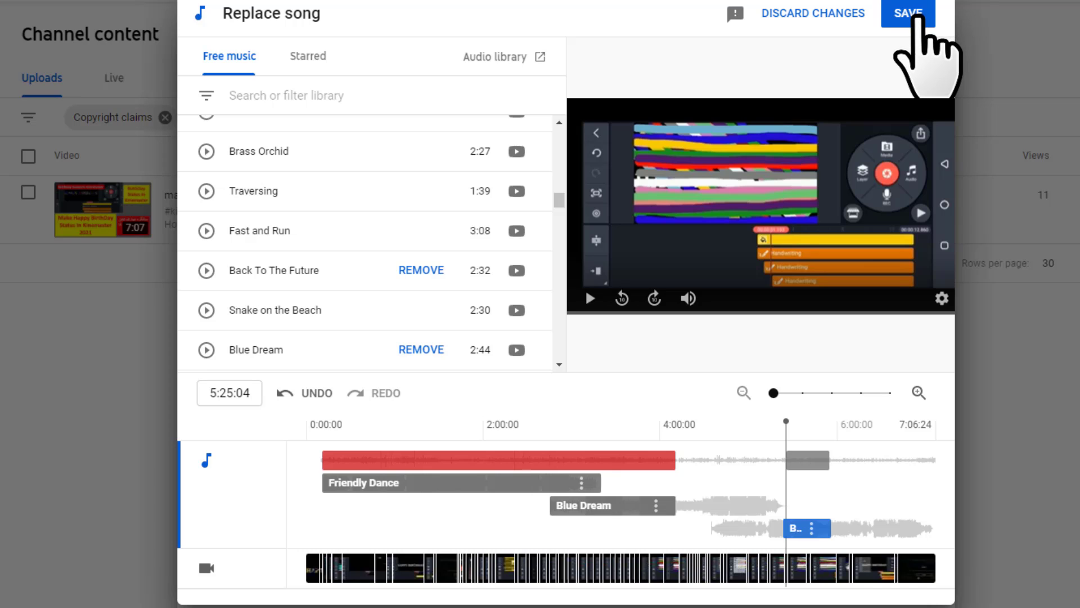
Save the song replacement despite the incomplete coverage and close the copyright summary
left_click(916, 17)
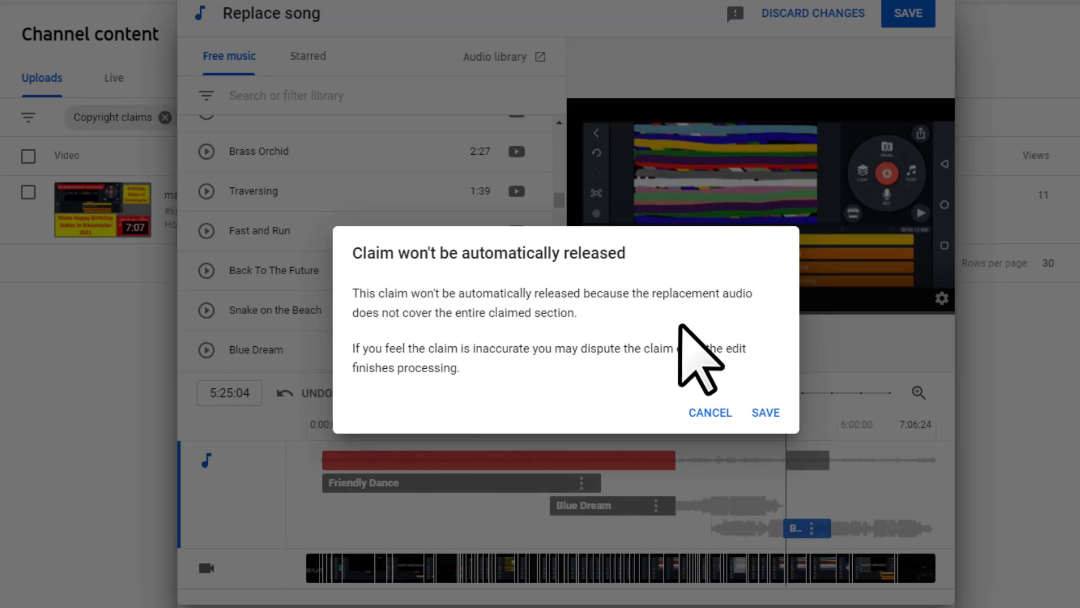
left_click(766, 414)
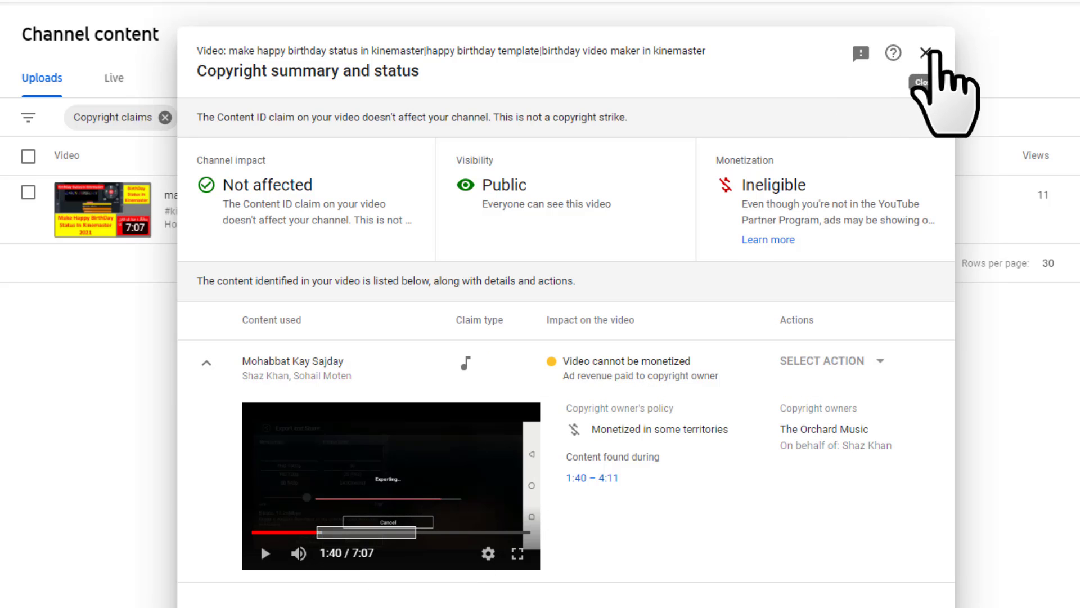
left_click(927, 53)
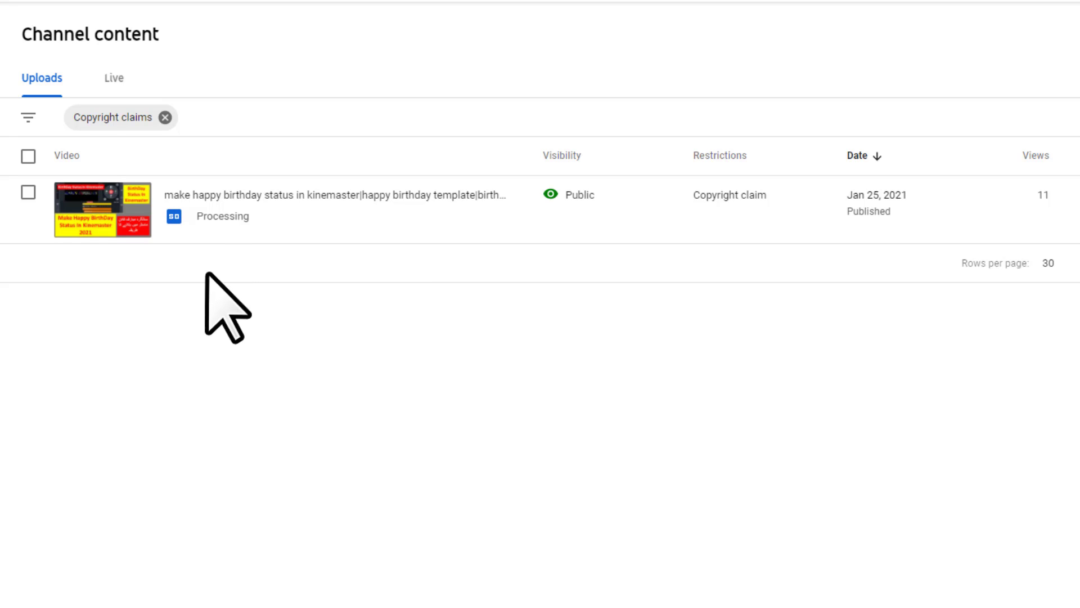
mouse_move(121, 230)
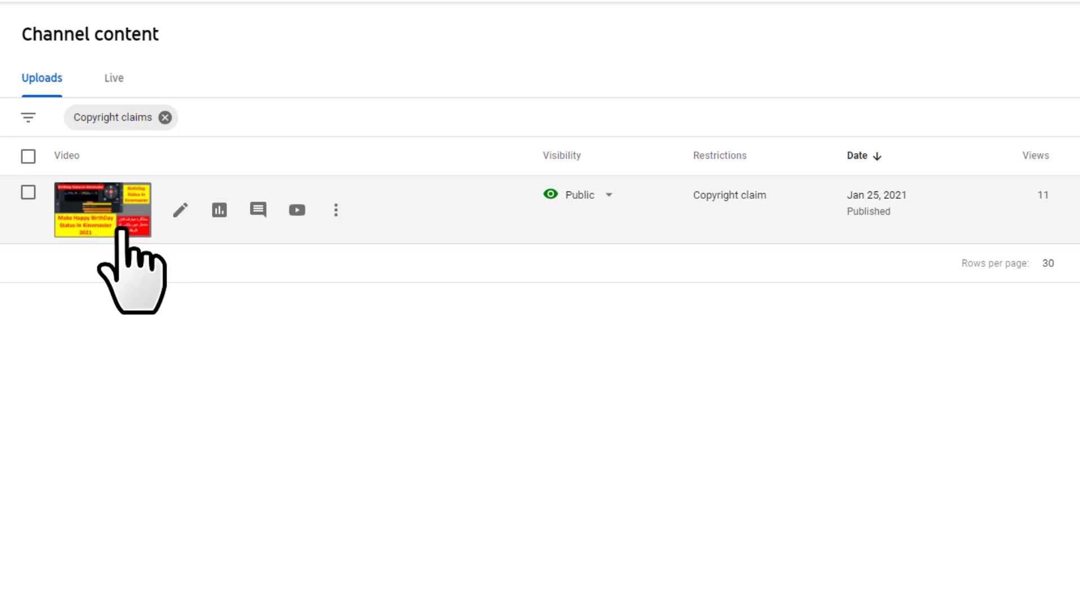